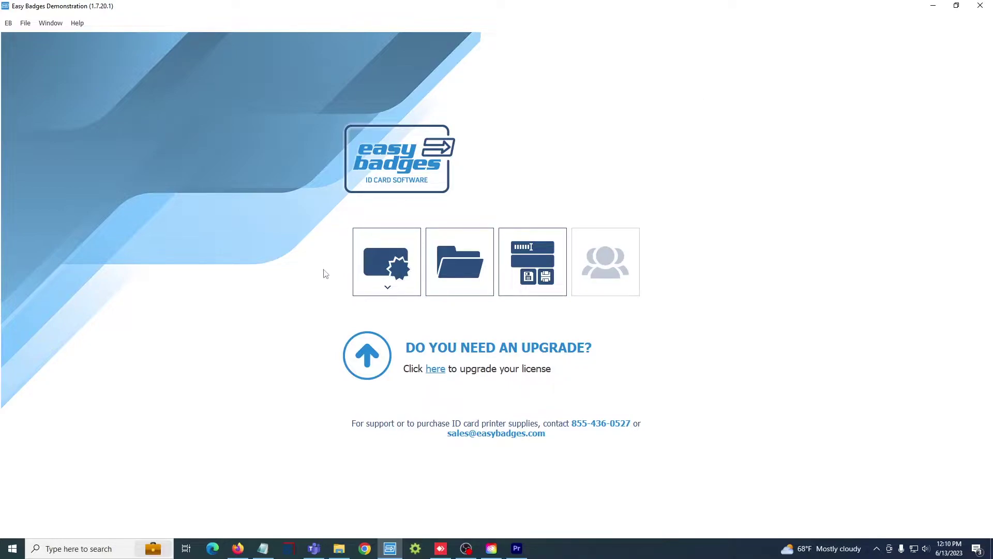
# - Create a new blank CR80 card in portrait orientation
pyautogui.click(376, 278)
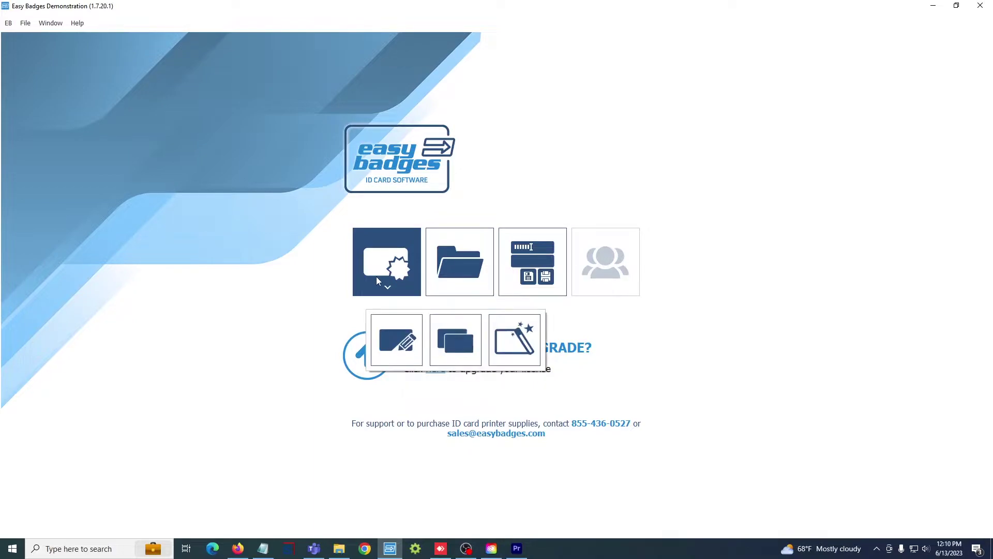
pyautogui.click(396, 347)
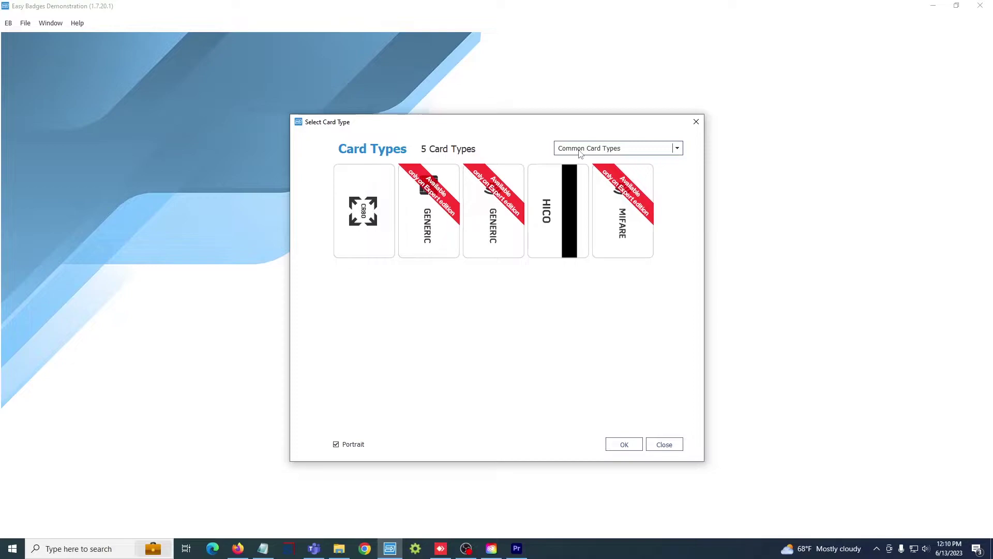
pyautogui.click(376, 221)
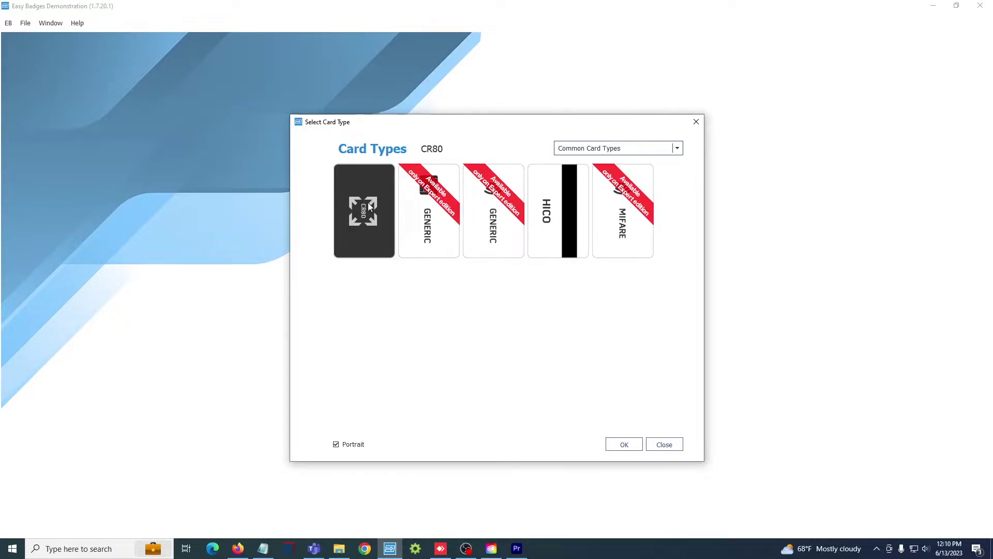
pyautogui.click(336, 445)
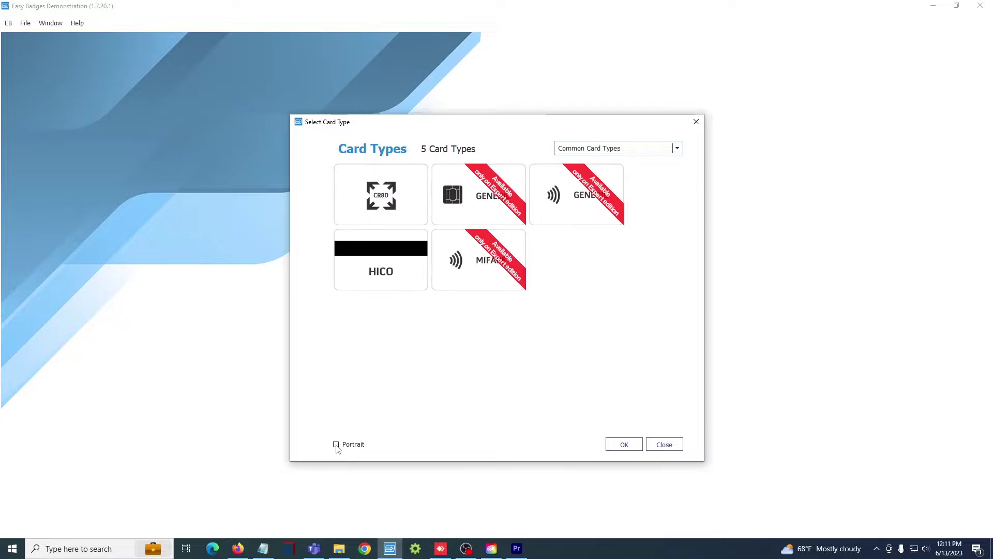
pyautogui.click(336, 445)
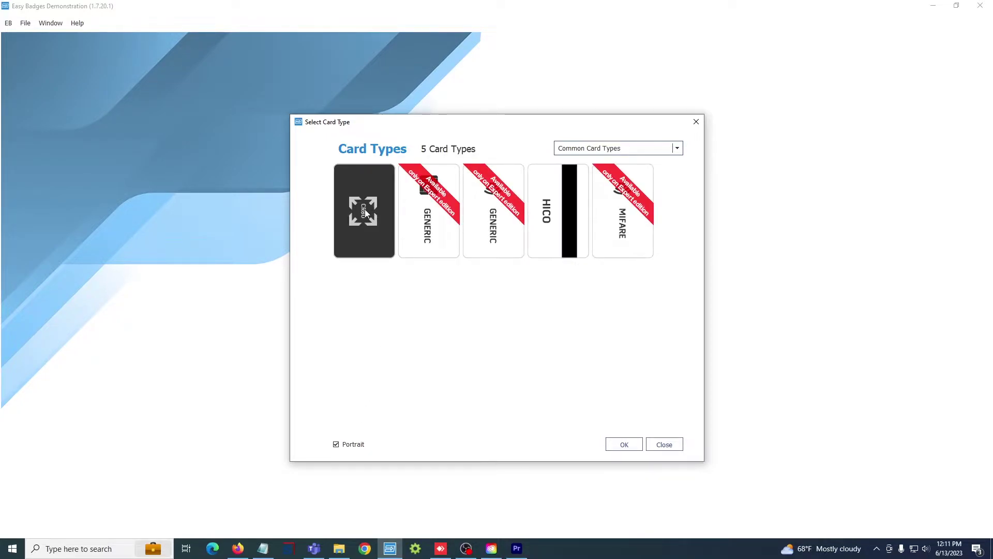
pyautogui.click(365, 213)
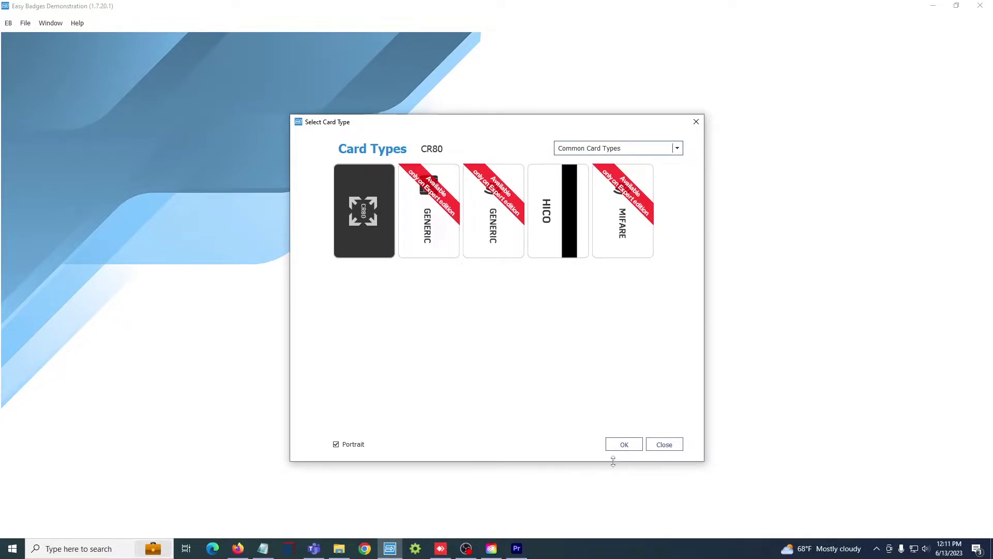
pyautogui.click(623, 445)
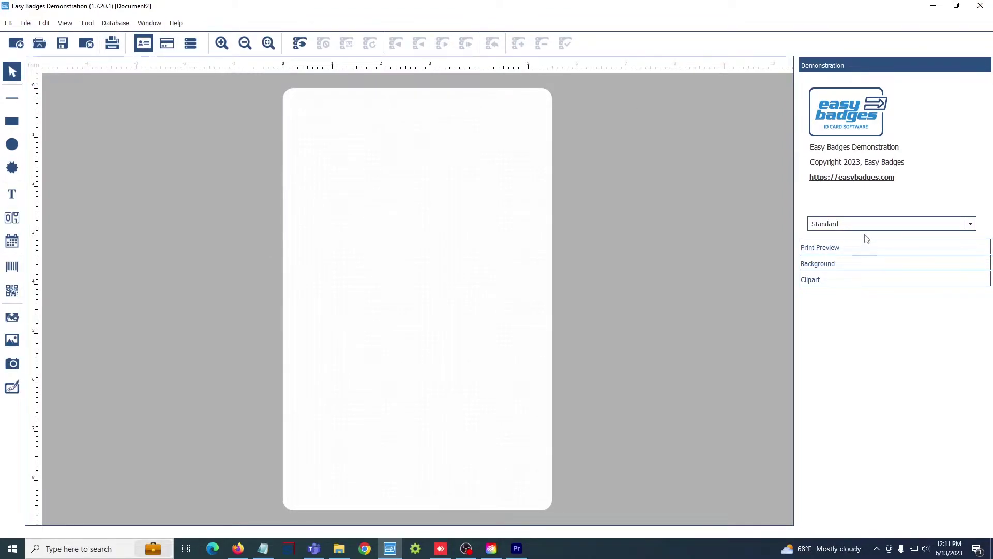
# - Draw a text box across the card's top and paste a duplicate below it
pyautogui.click(14, 200)
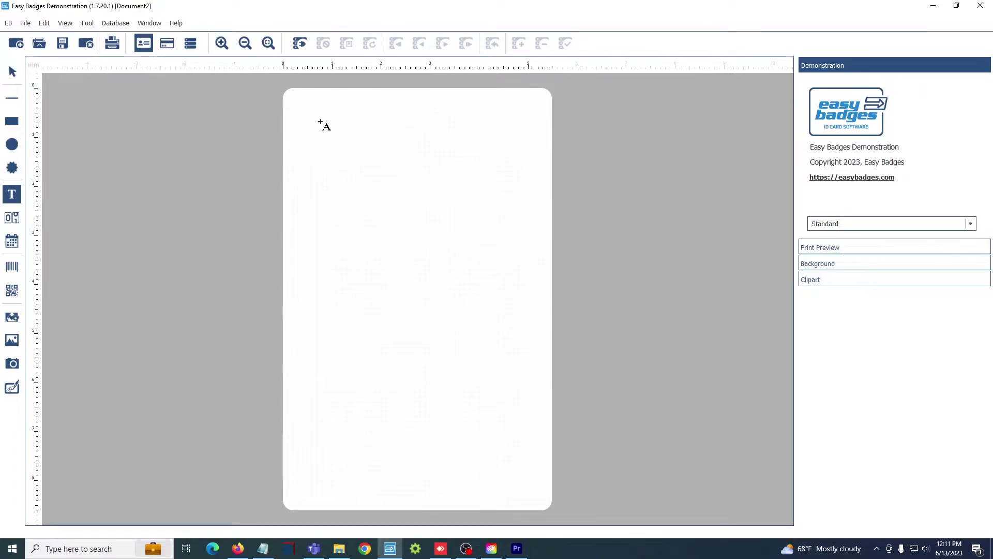
pyautogui.moveTo(295, 101); pyautogui.dragTo(532, 162)
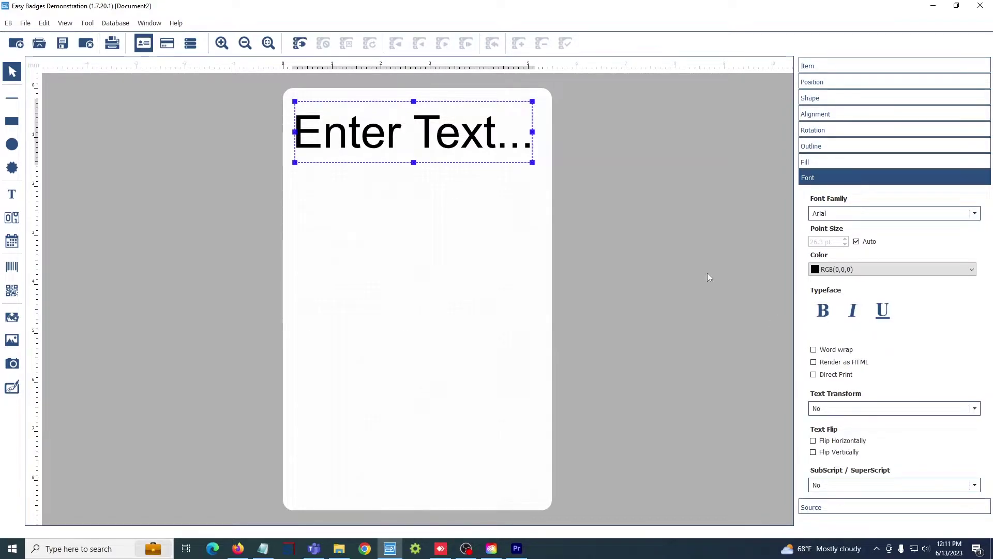
pyautogui.moveTo(464, 136); pyautogui.dragTo(475, 201)
pyautogui.hotkey('ctrl', 'c')
pyautogui.hotkey('ctrl', 'v')
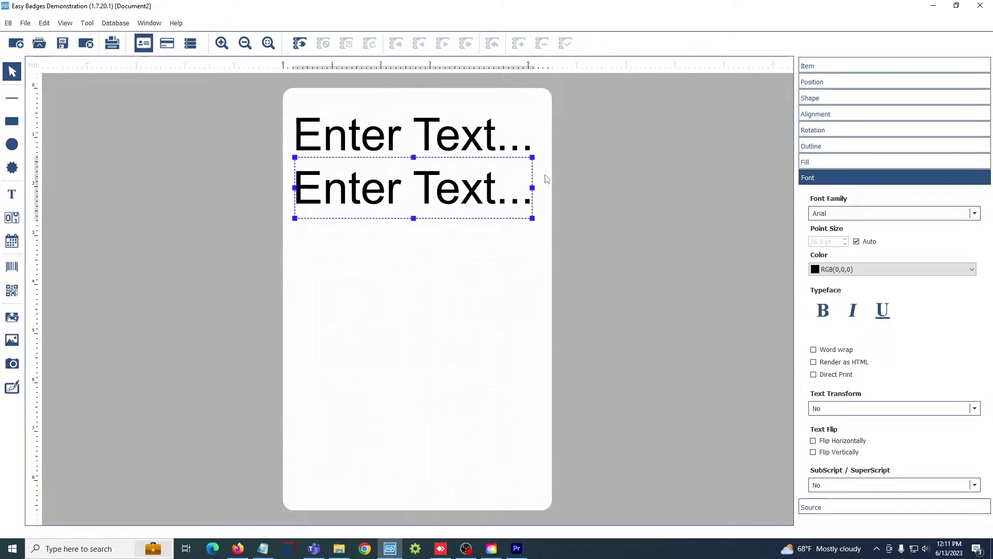
pyautogui.hotkey('ctrl', 'a')
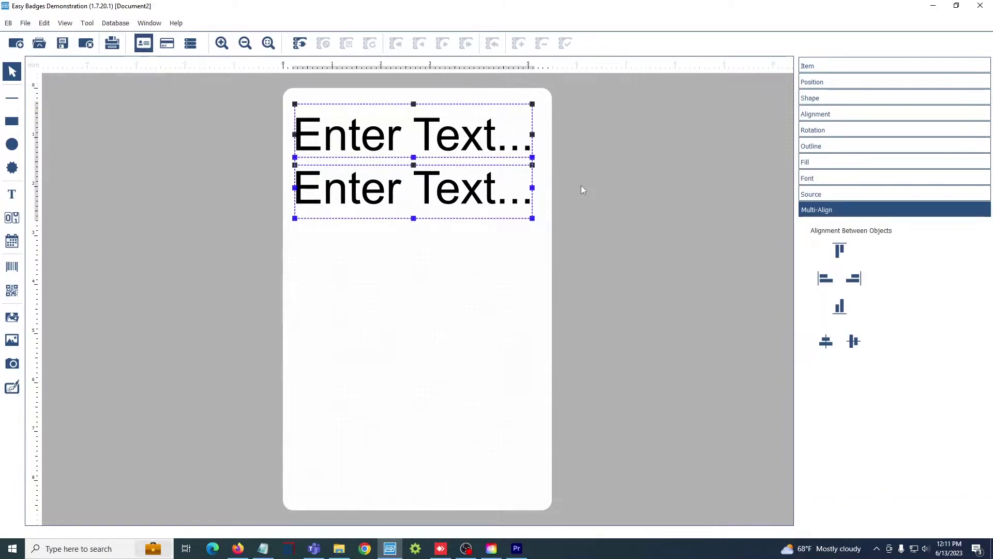
pyautogui.click(595, 196)
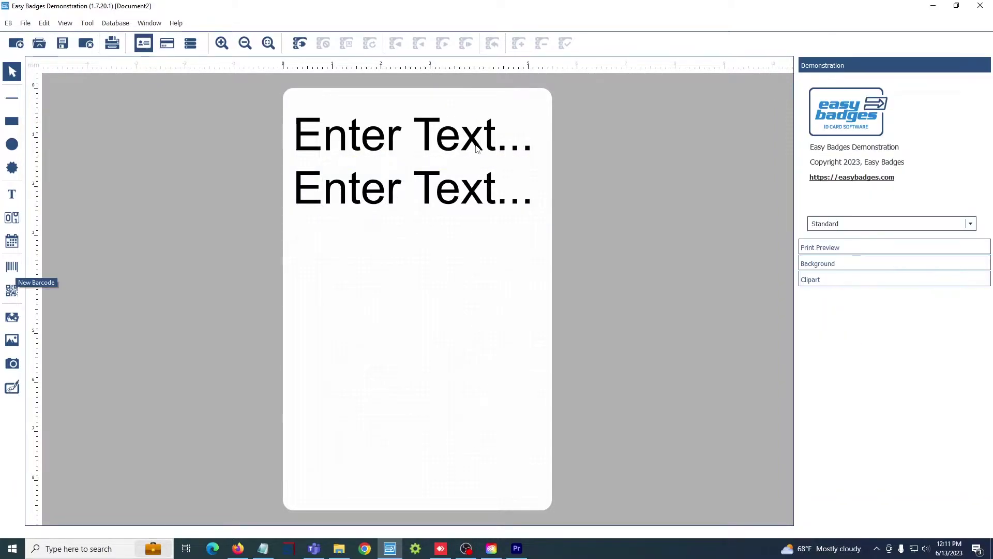
# - Replace the top text box's placeholder with 'John'
pyautogui.doubleClick(446, 143)
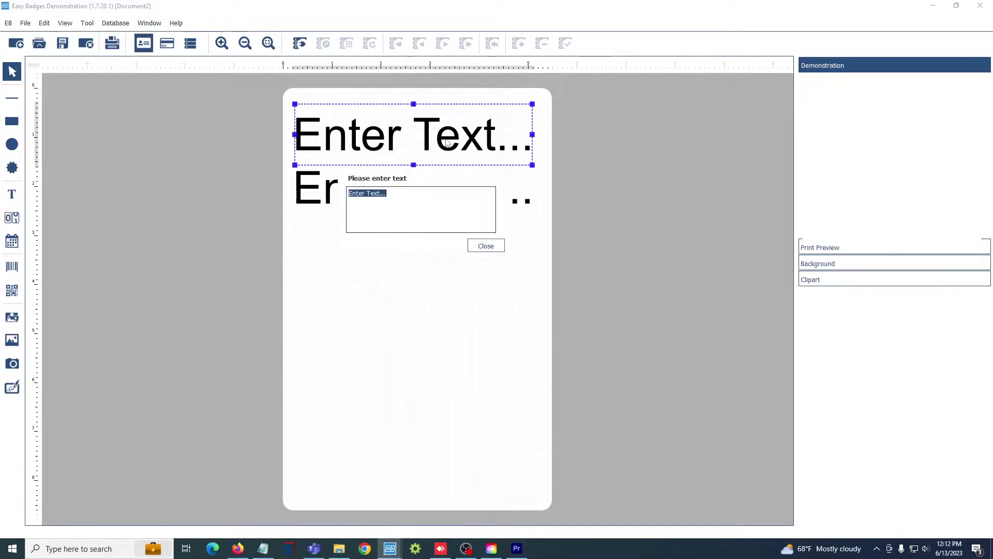
pyautogui.click(400, 198)
pyautogui.press('BackSpace')
pyautogui.press('BackSpace')
pyautogui.press('BackSpace')
pyautogui.press('BackSpace')
pyautogui.press('BackSpace')
pyautogui.press('BackSpace')
pyautogui.press('BackSpace')
pyautogui.press('BackSpace')
pyautogui.press('BackSpace')
pyautogui.press('BackSpace')
pyautogui.press('BackSpace')
pyautogui.press('BackSpace')
pyautogui.press('BackSpace')
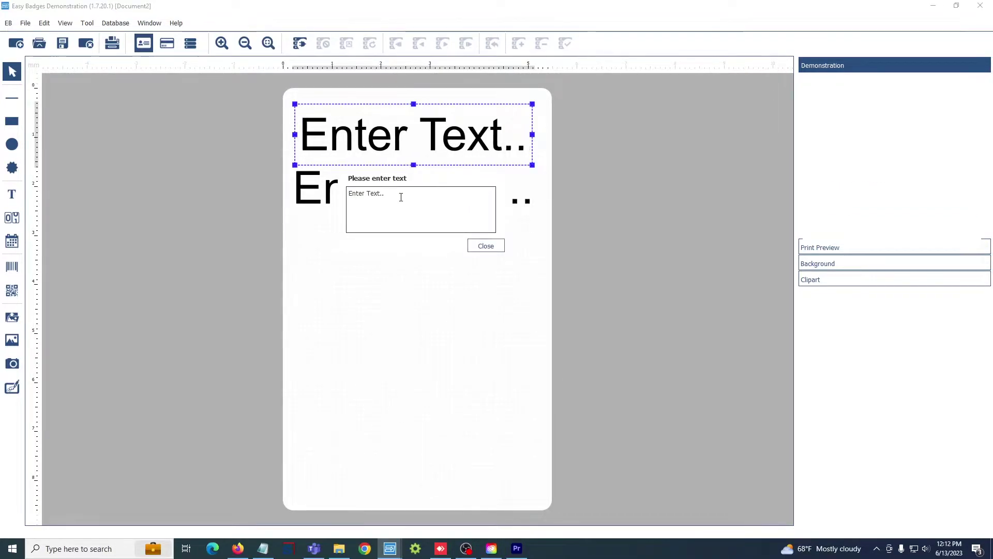
pyautogui.write('John')
pyautogui.press('Return')
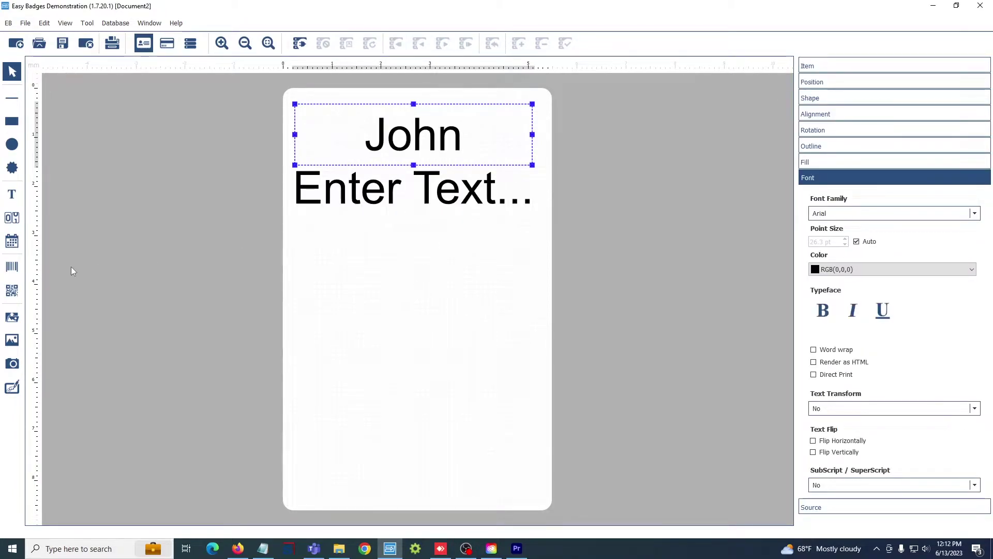
# - Add a barcode across the card's lower part encoding 12345
pyautogui.click(13, 268)
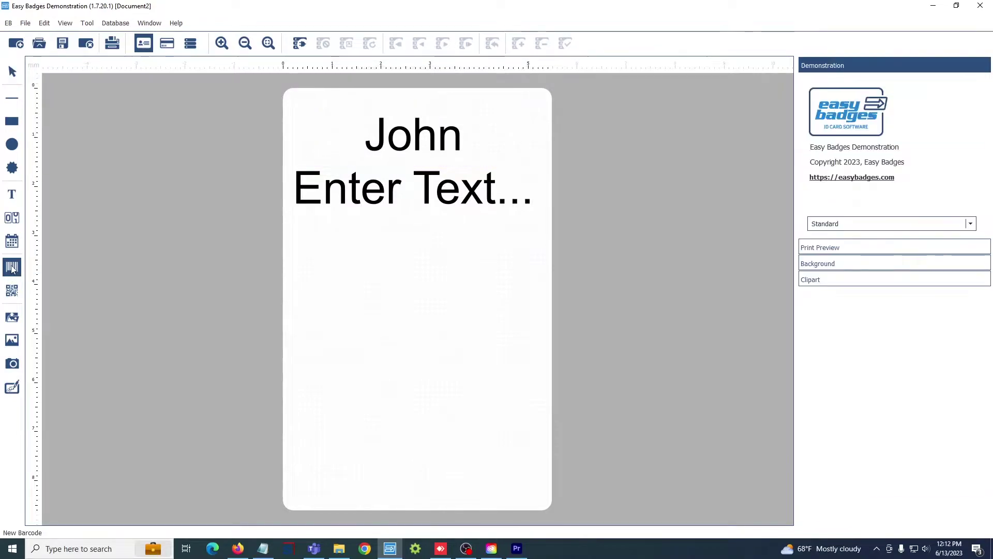
pyautogui.moveTo(293, 338); pyautogui.dragTo(546, 418)
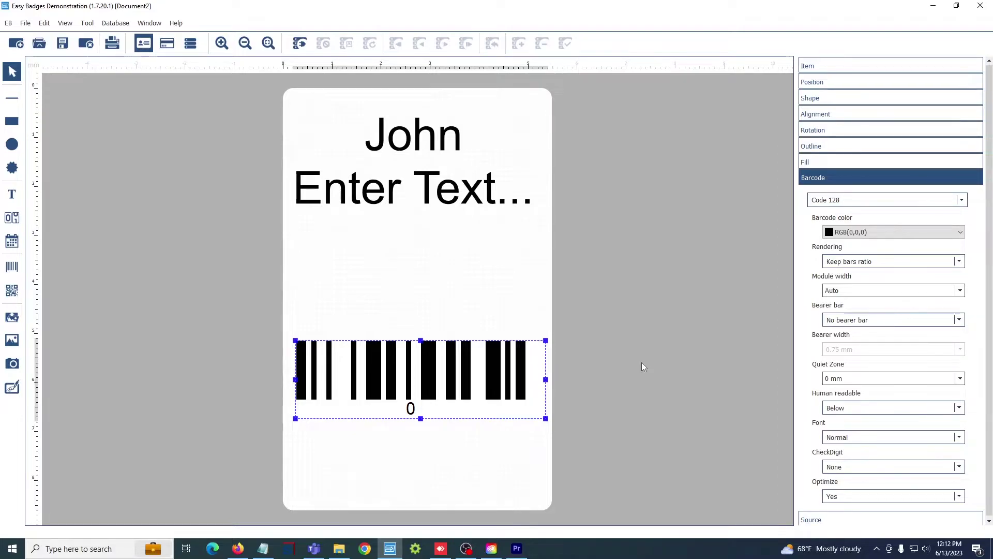
pyautogui.doubleClick(410, 406)
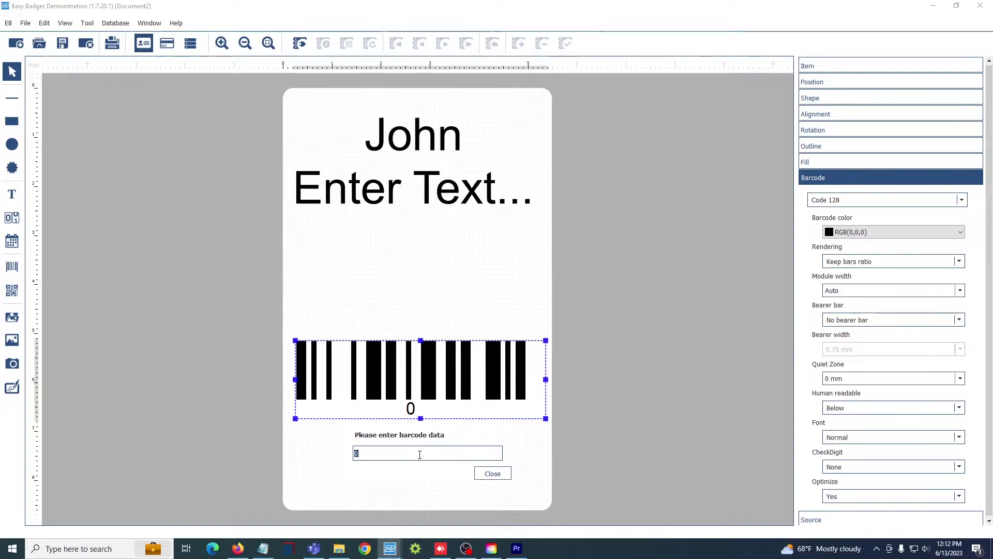
pyautogui.write('12345')
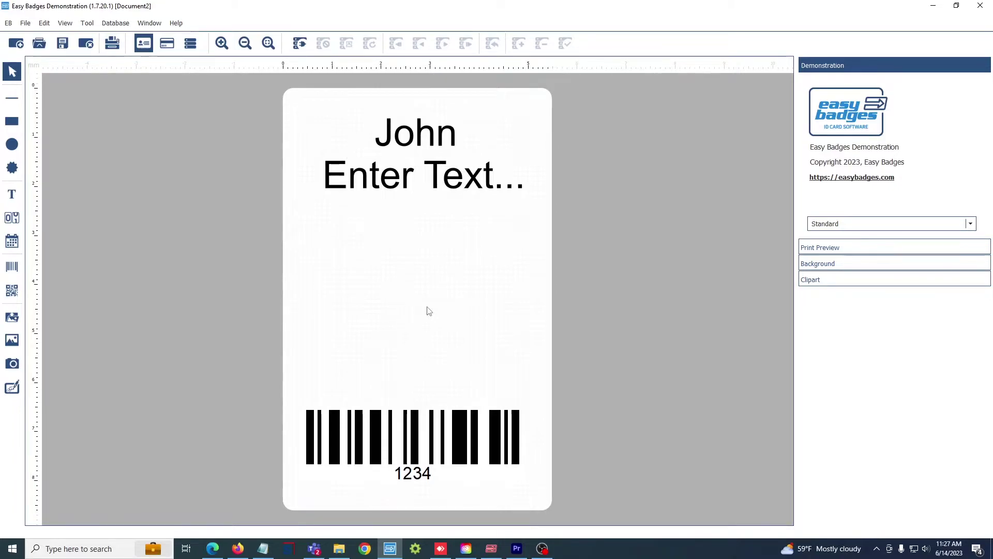
# - Add a photo placeholder mid-card and drop the Easy Badges logo file onto the badge
pyautogui.click(6, 316)
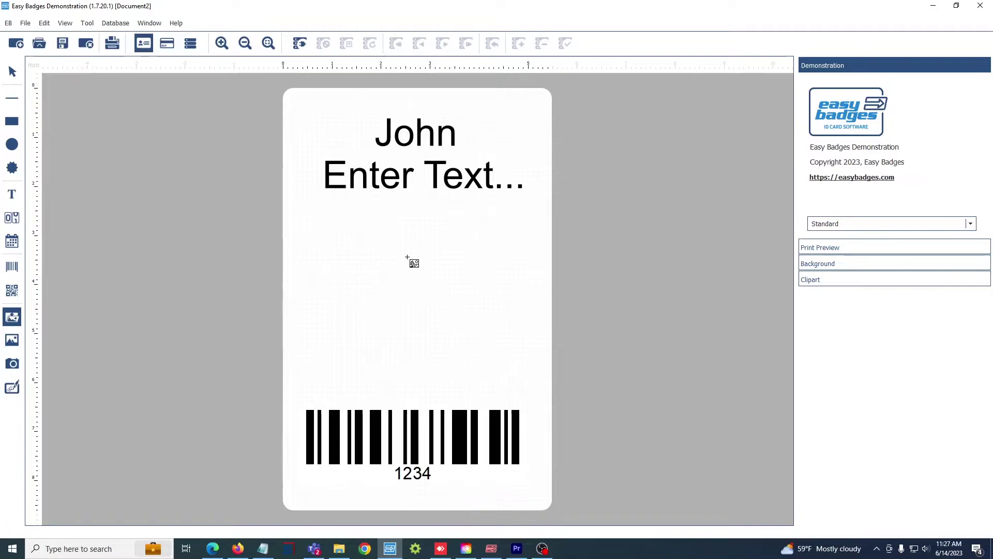
pyautogui.moveTo(323, 212); pyautogui.dragTo(460, 358)
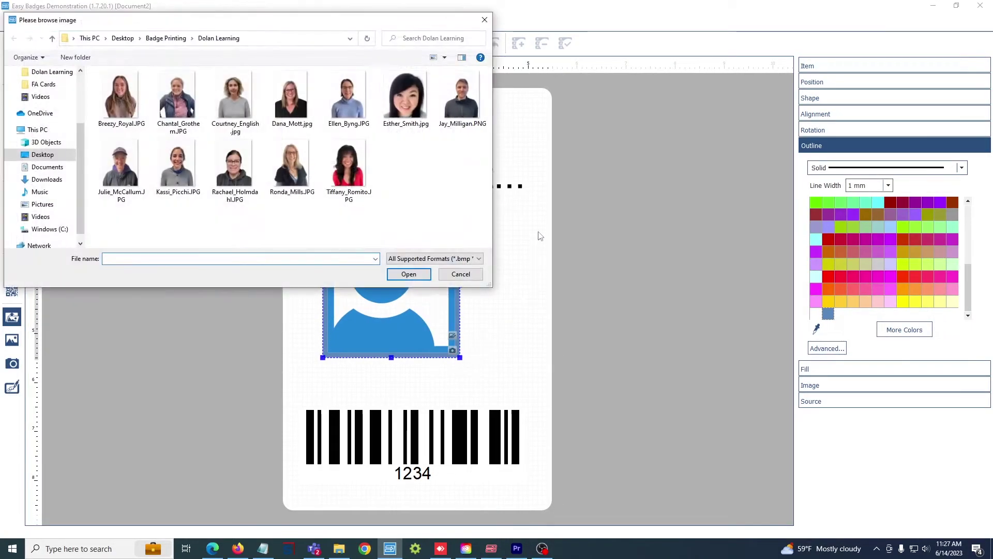
pyautogui.press('Escape')
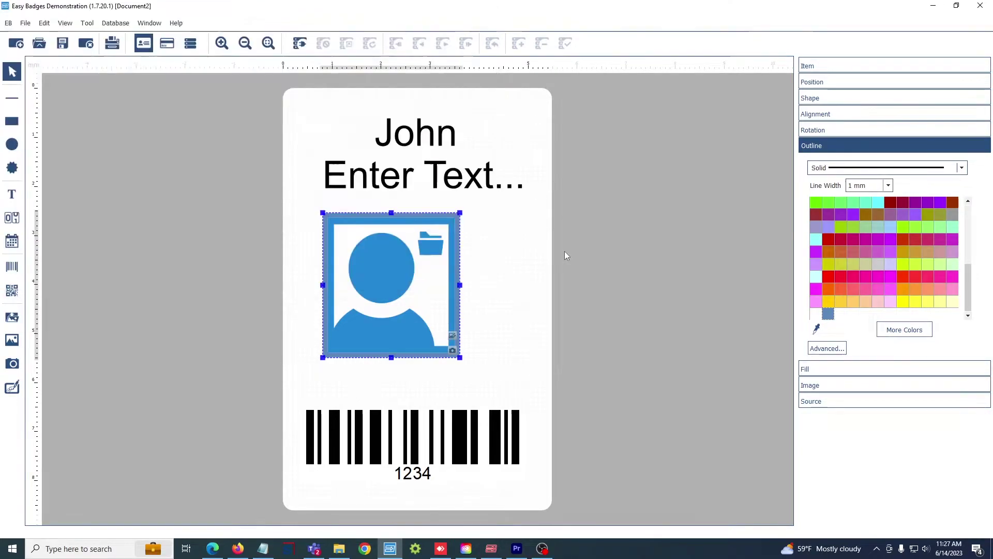
pyautogui.moveTo(339, 548)
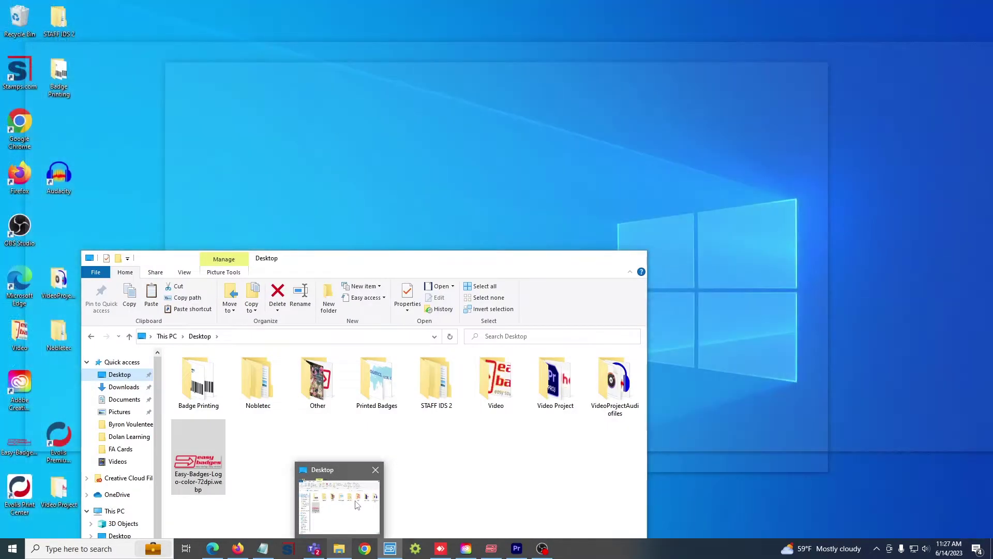
pyautogui.click(355, 503)
pyautogui.moveTo(343, 265); pyautogui.dragTo(815, 196)
pyautogui.moveTo(671, 388); pyautogui.dragTo(410, 383)
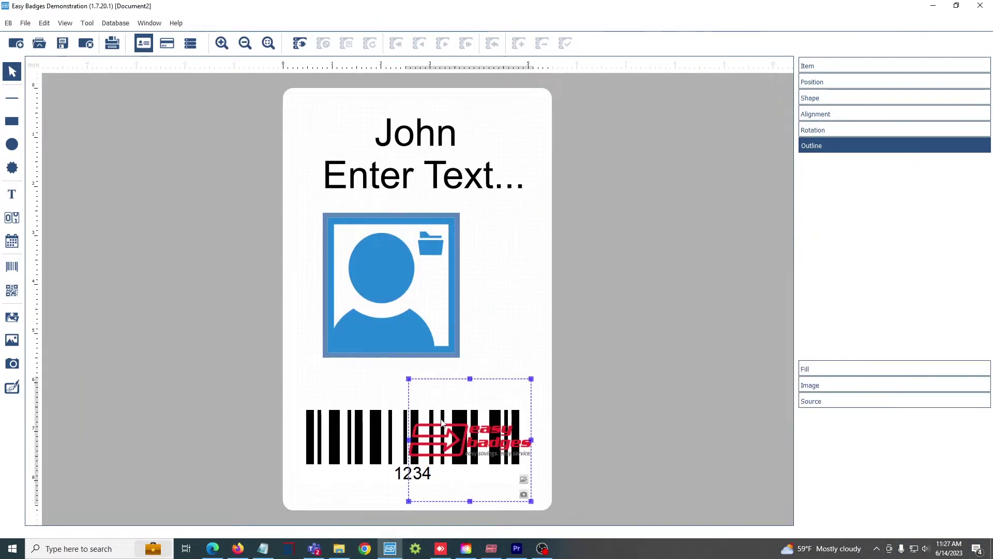
pyautogui.moveTo(458, 432); pyautogui.dragTo(417, 414)
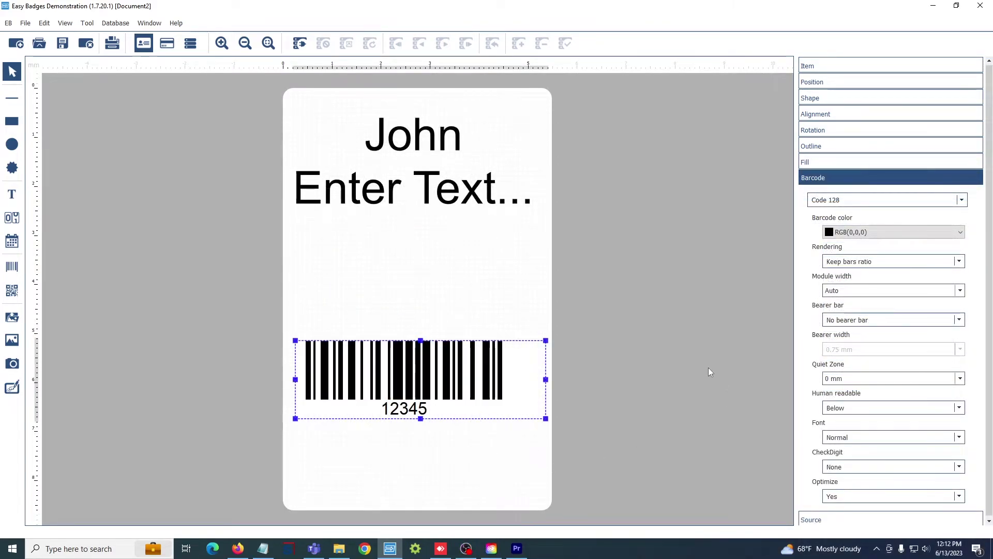
# - Move the barcode to the card's bottom edge and place a QR code just above it
pyautogui.moveTo(415, 409); pyautogui.dragTo(417, 495)
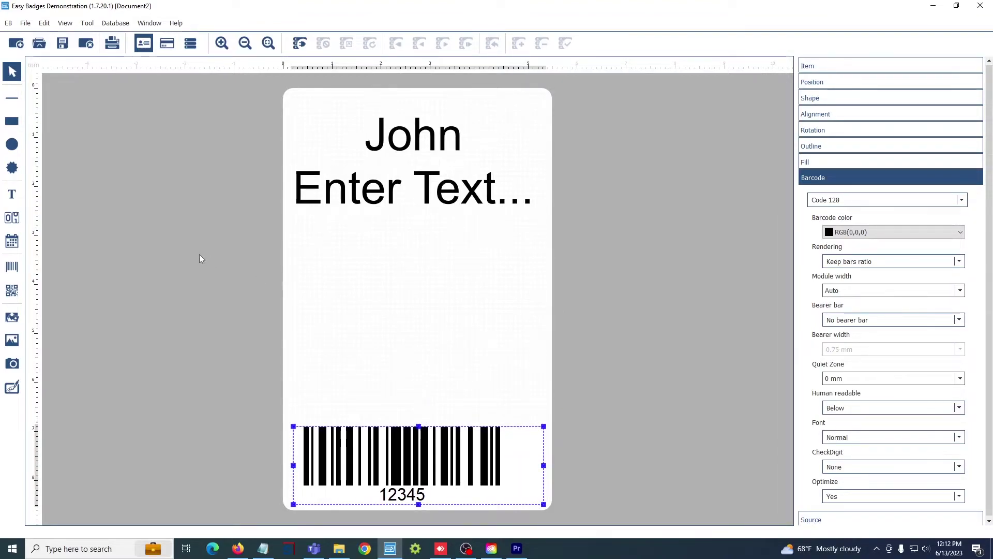
pyautogui.click(15, 292)
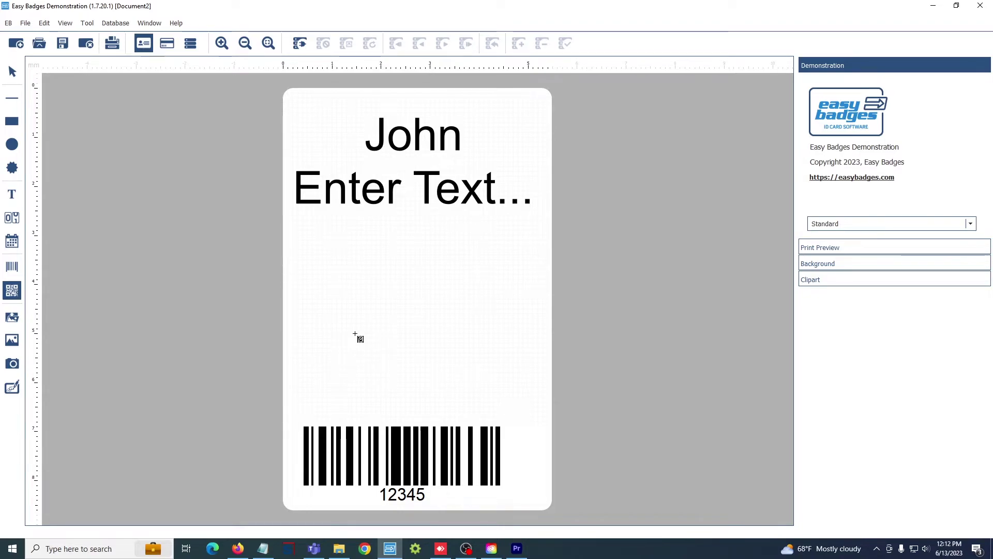
pyautogui.click(309, 311)
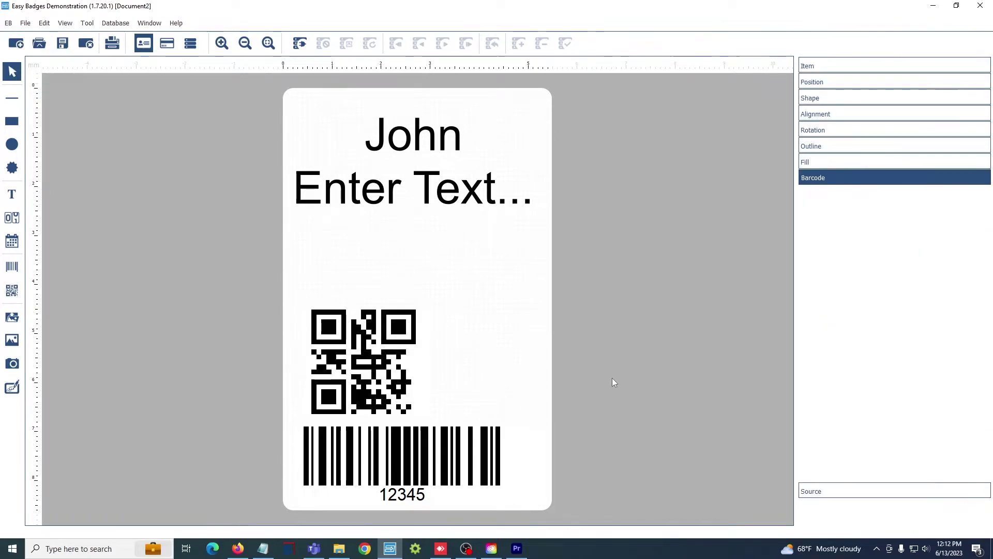
# - Open the green company badge template and edit its Firstname text to John
pyautogui.click(25, 23)
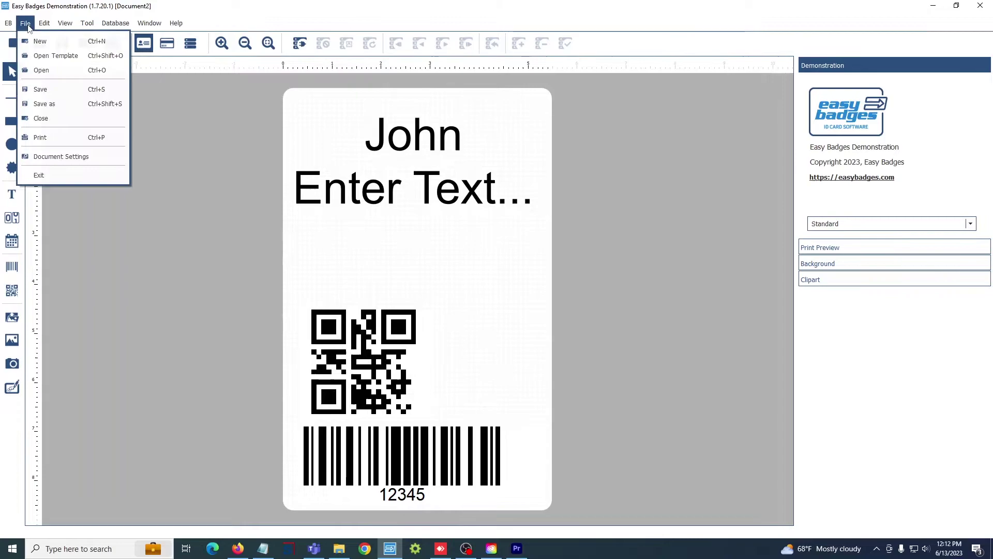
pyautogui.click(46, 72)
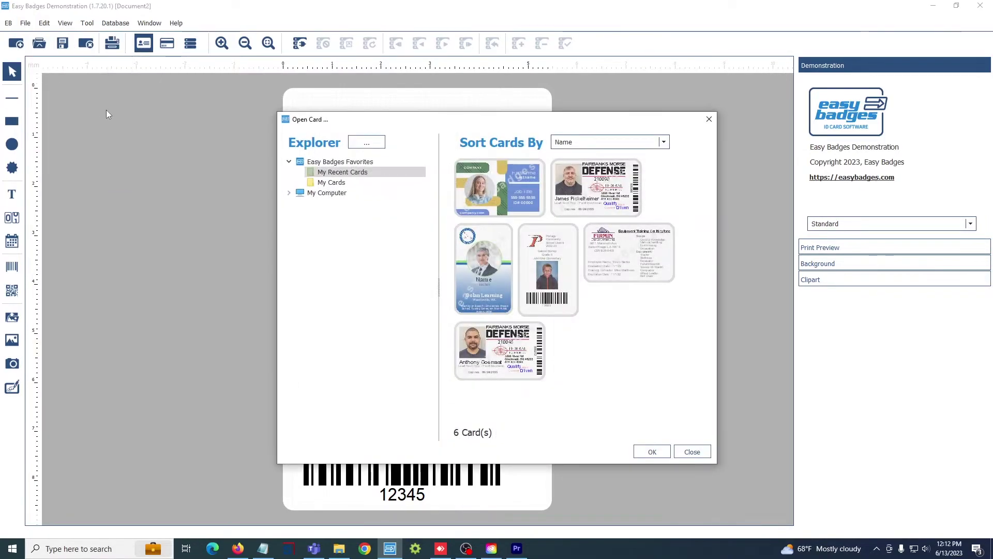
pyautogui.click(651, 451)
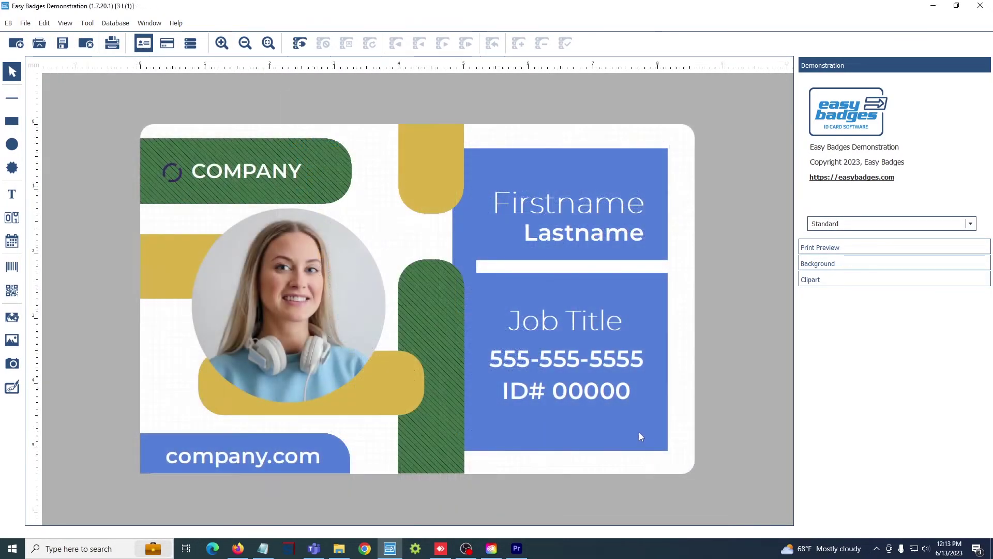
pyautogui.doubleClick(609, 205)
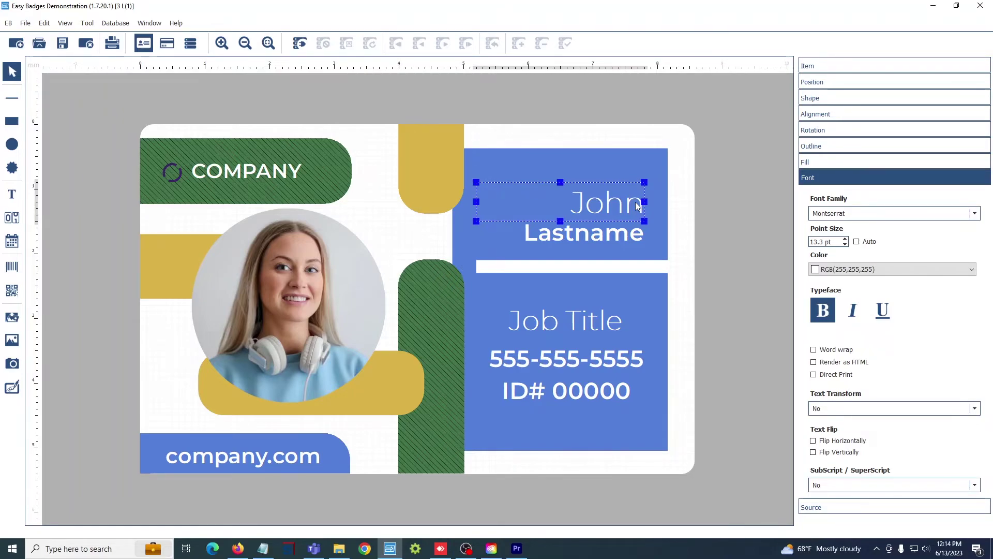
# - Change the Job Title text to 'CEO'
pyautogui.click(595, 321)
pyautogui.doubleClick(595, 322)
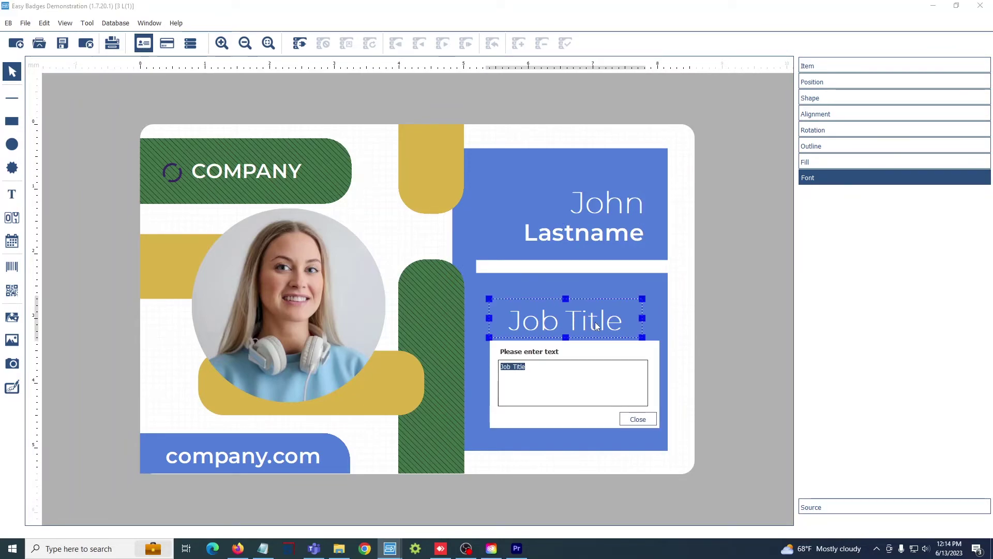
pyautogui.press('BackSpace')
pyautogui.write('CEO')
pyautogui.press('Return')
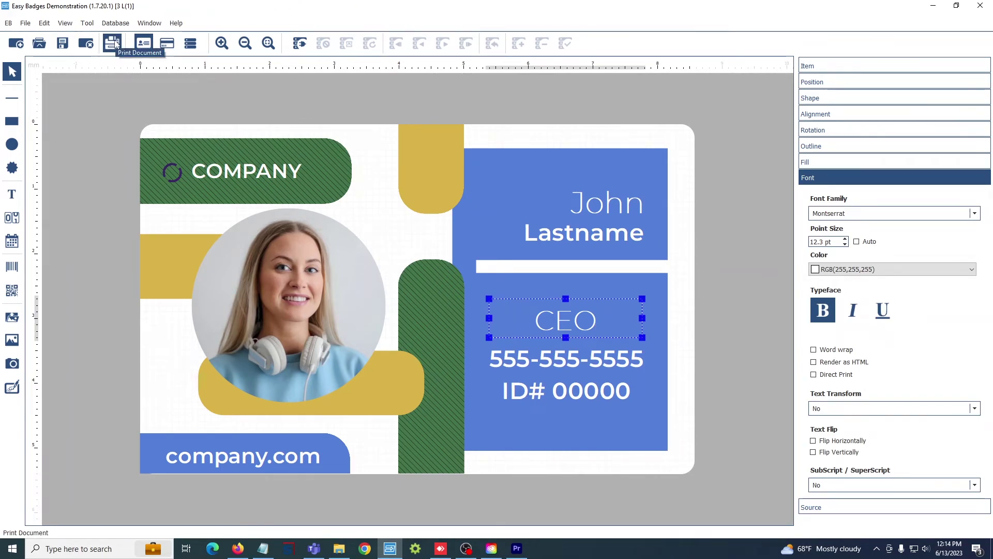
# - Print both sides of the card to Microsoft Print to PDF
pyautogui.click(25, 23)
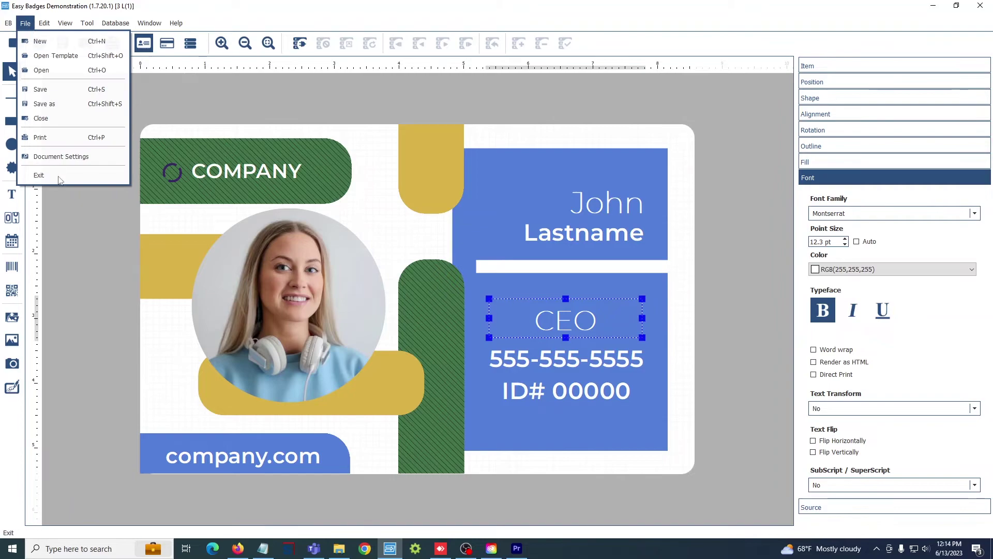
pyautogui.click(57, 137)
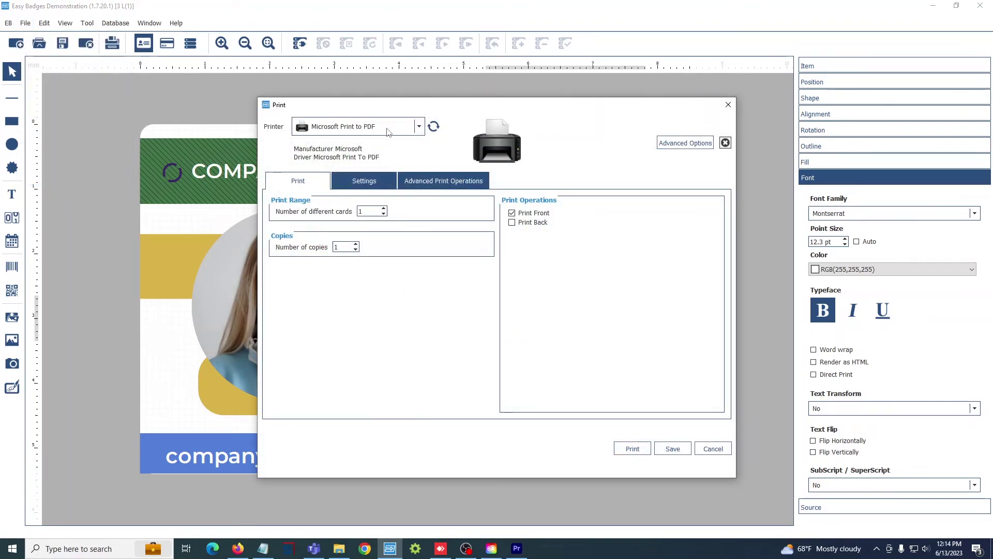
pyautogui.click(301, 129)
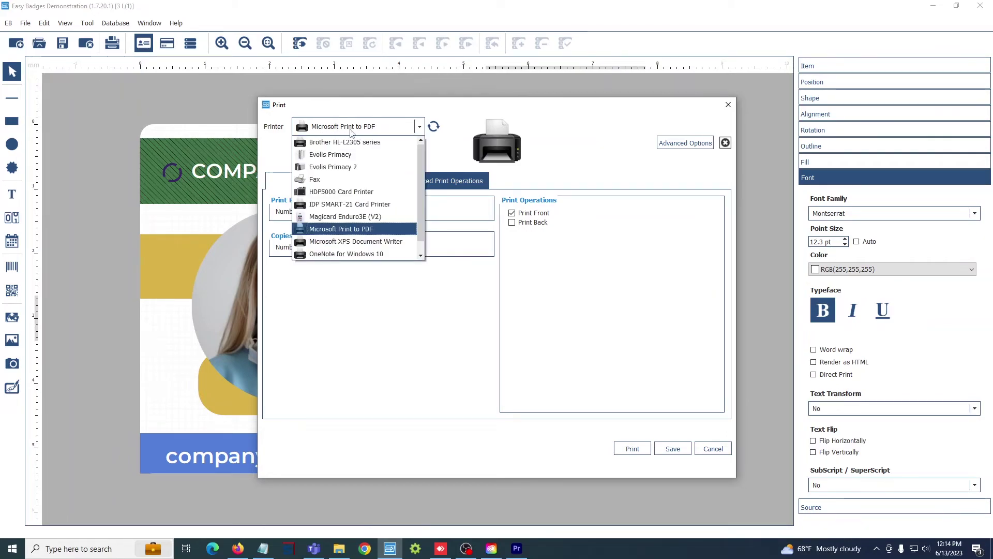
pyautogui.click(380, 131)
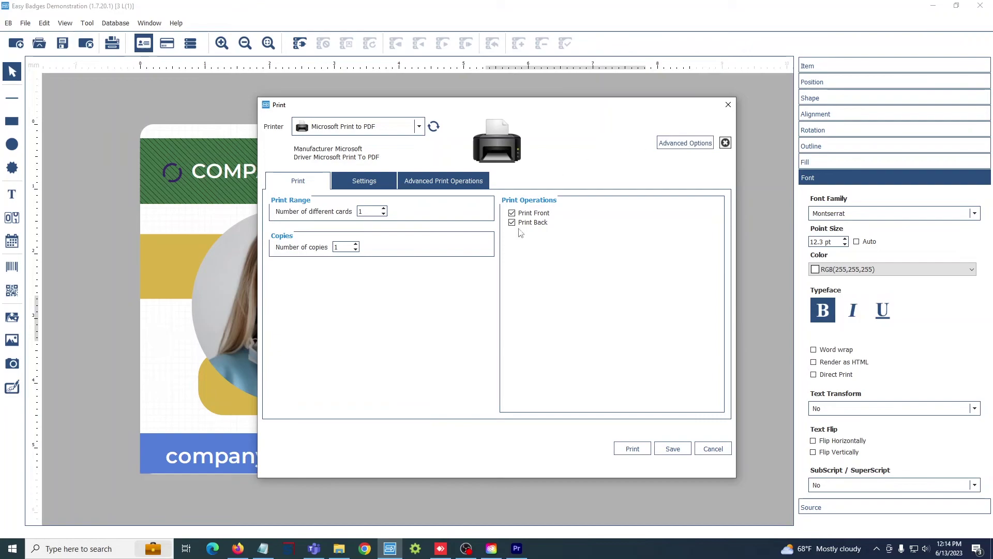
pyautogui.click(631, 449)
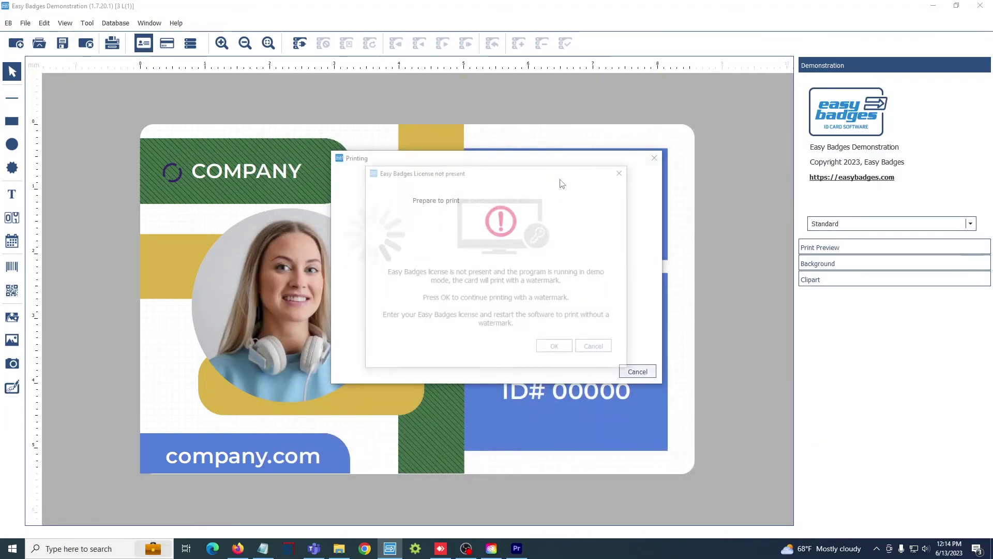